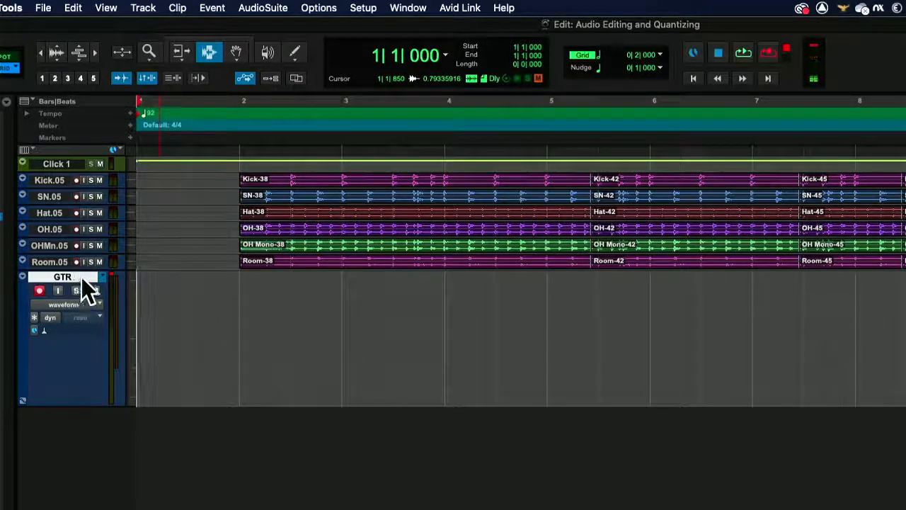
# Check the GTR track's playlist list, and record a first guitar take from bar 1 to shortly past bar 6
pyautogui.click(103, 278)
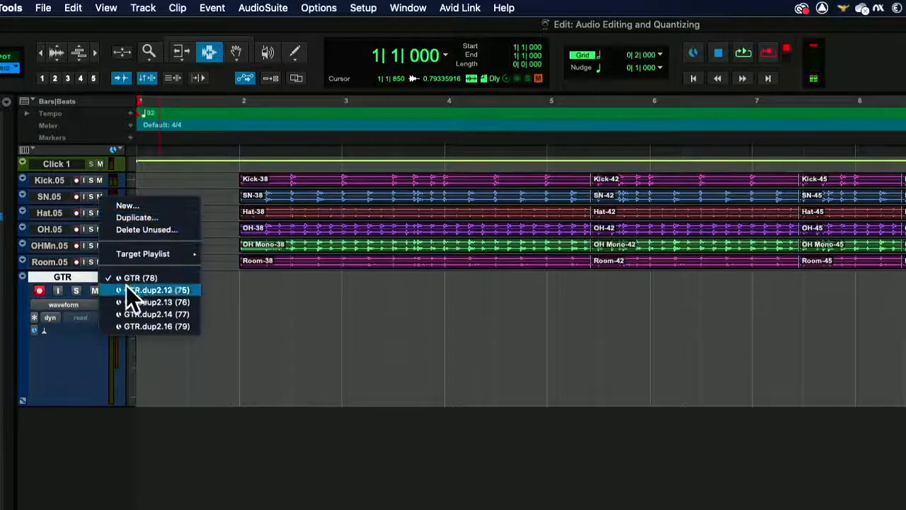
pyautogui.click(129, 363)
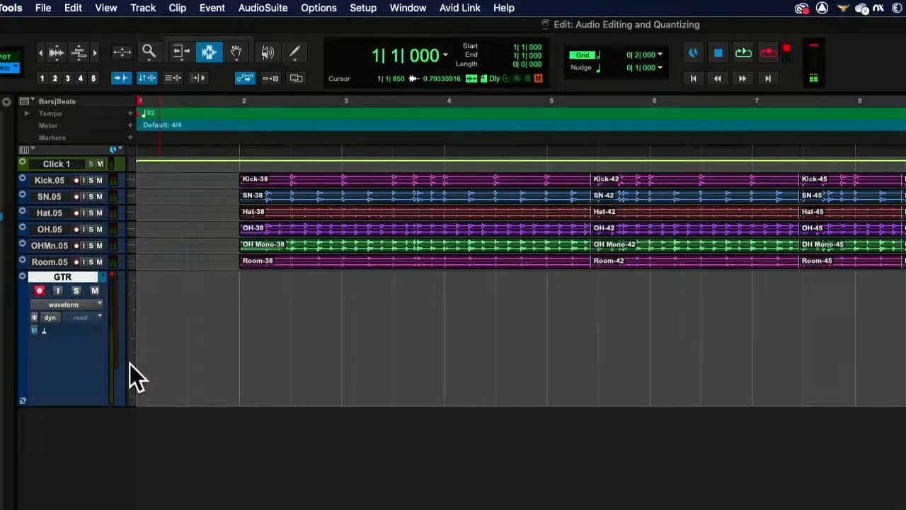
pyautogui.click(111, 273)
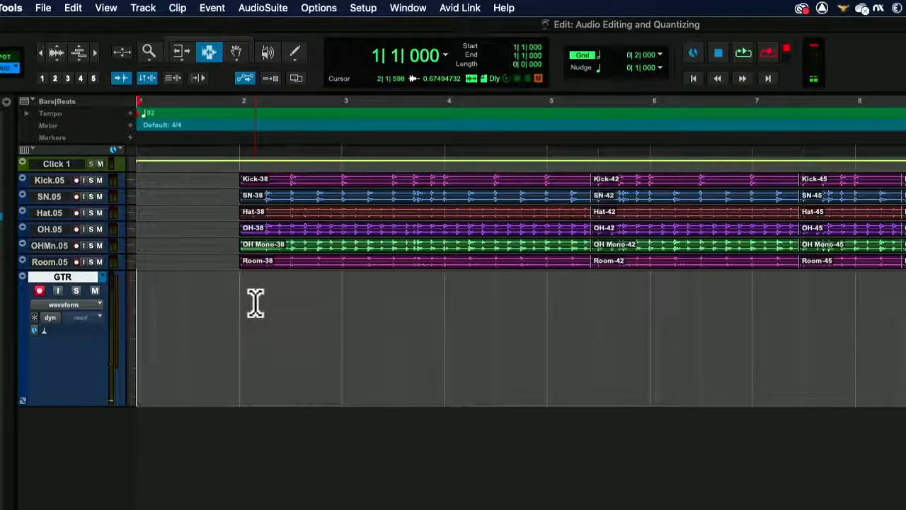
pyautogui.press('super+space')
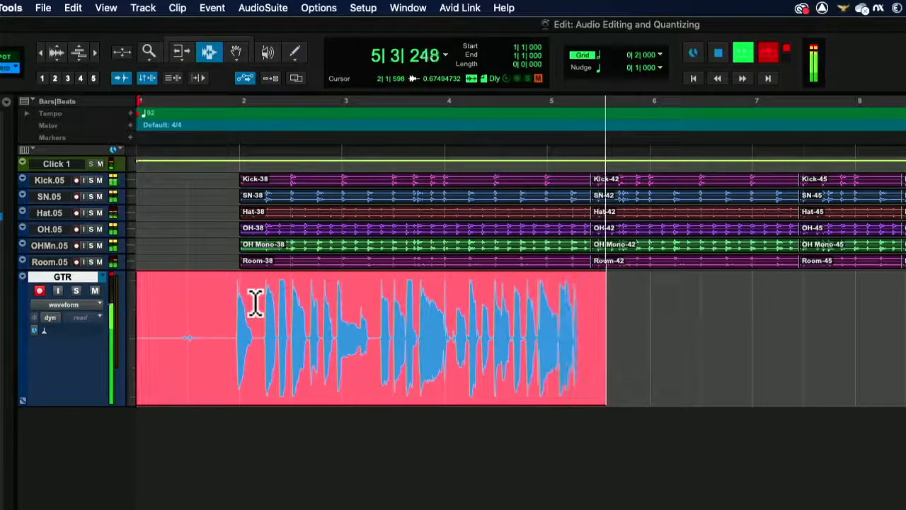
pyautogui.press('space')
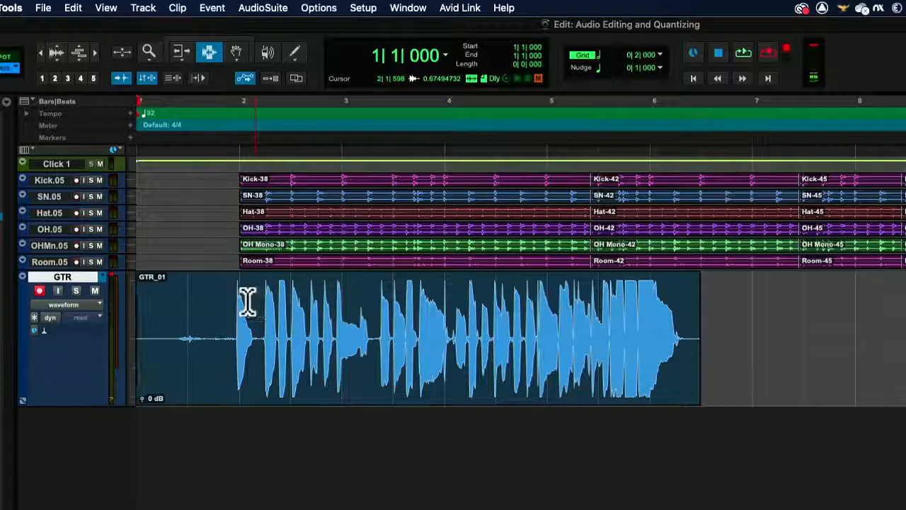
# Create a new playlist named "GTR Take 2" on the guitar track
pyautogui.click(103, 277)
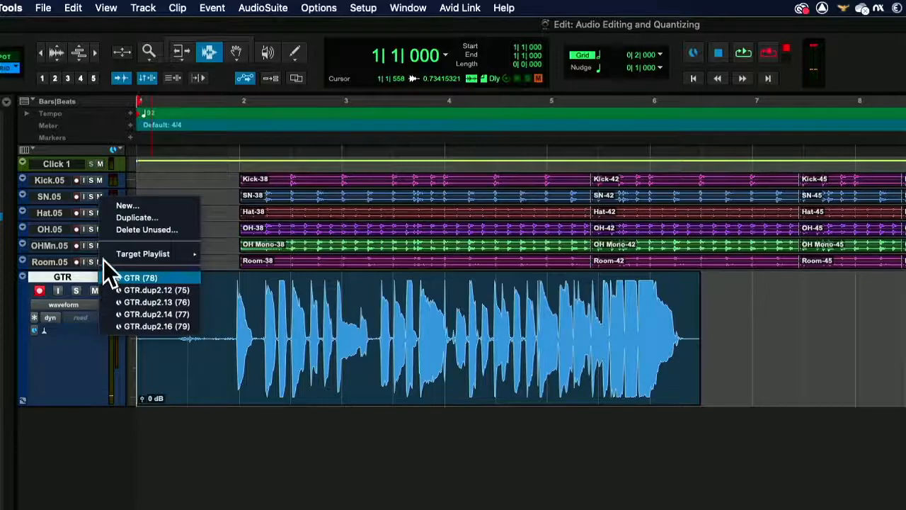
pyautogui.click(180, 207)
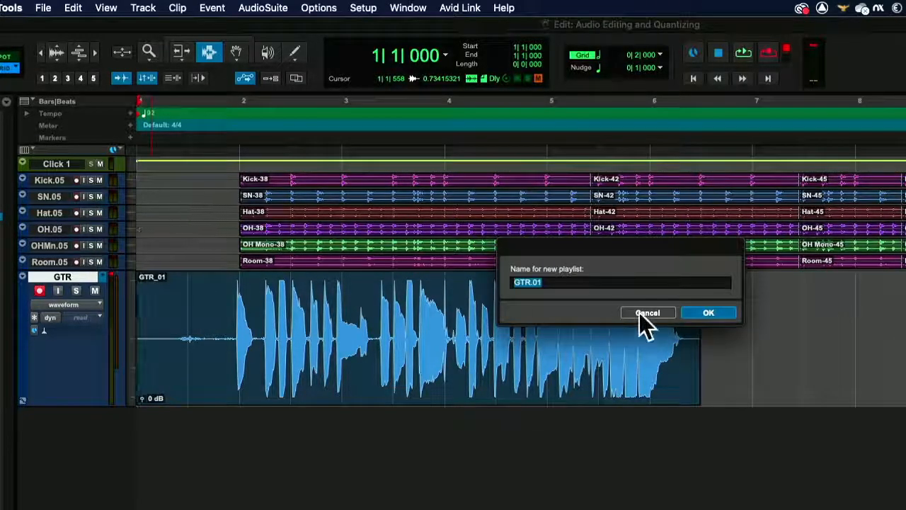
pyautogui.moveTo(551, 286); pyautogui.dragTo(532, 286)
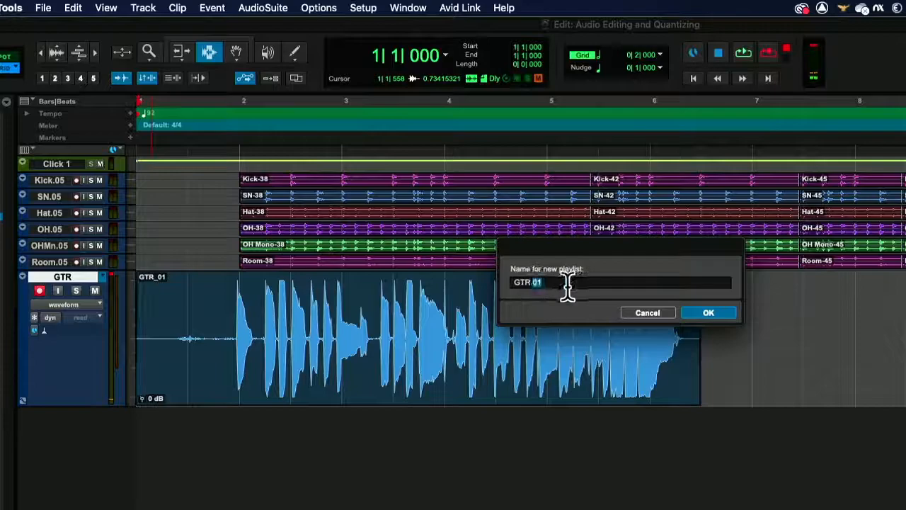
pyautogui.click(552, 286)
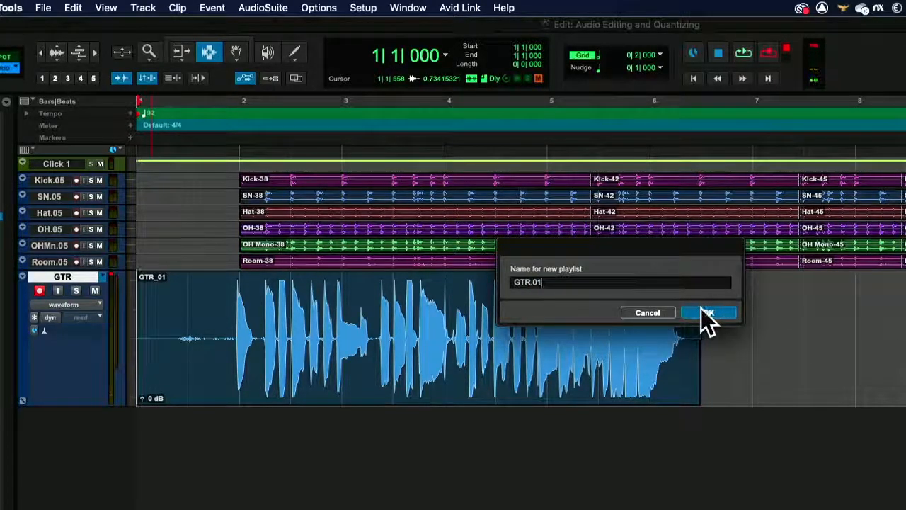
pyautogui.moveTo(532, 284); pyautogui.dragTo(561, 283)
pyautogui.press('BackSpace')
pyautogui.press('BackSpace')
pyautogui.write('Take 2')
pyautogui.press('Return')
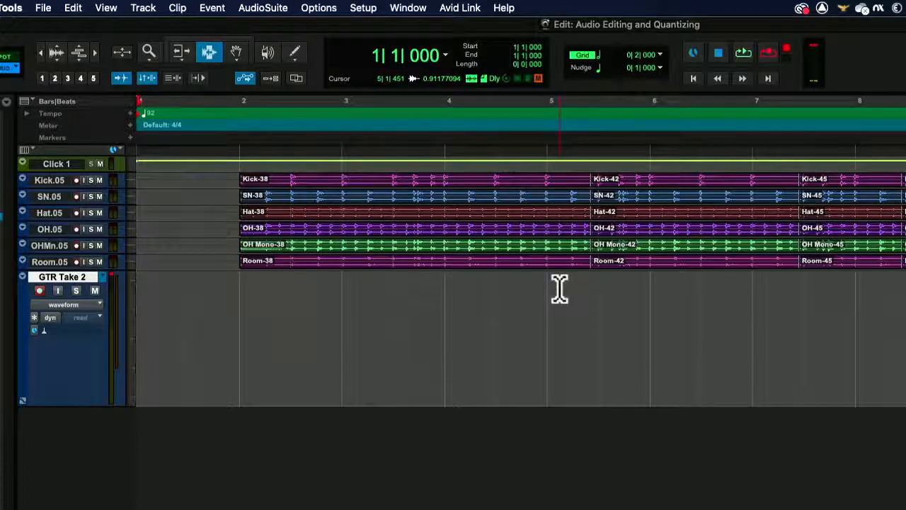
# Record a second guitar take from bar 1 to shortly past bar 6 on the GTR Take 2 playlist
pyautogui.press('super+space')
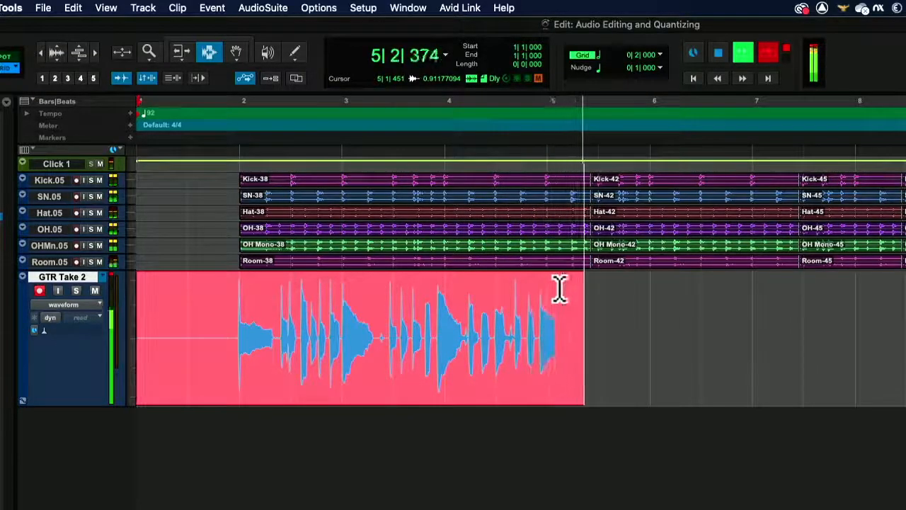
pyautogui.press('super+period')
pyautogui.press('space')
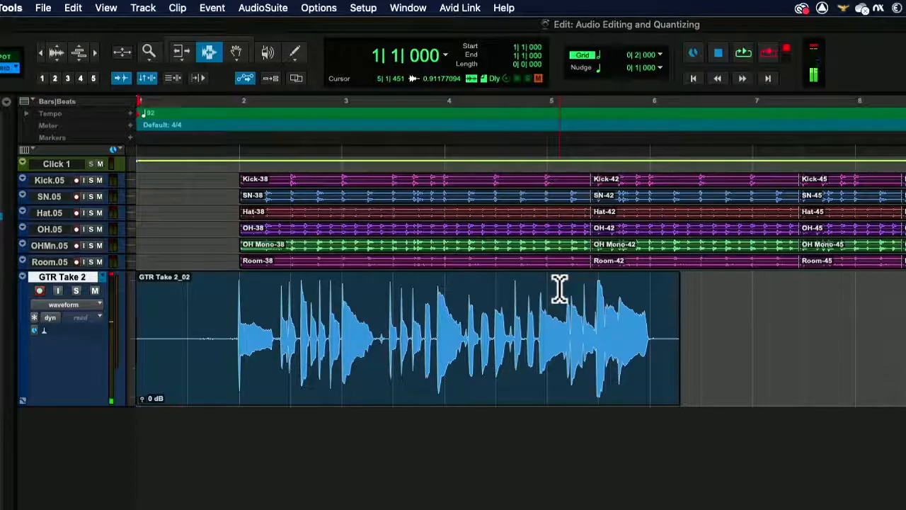
# Create another new playlist named "GTR Take 3" on the guitar track
pyautogui.click(104, 277)
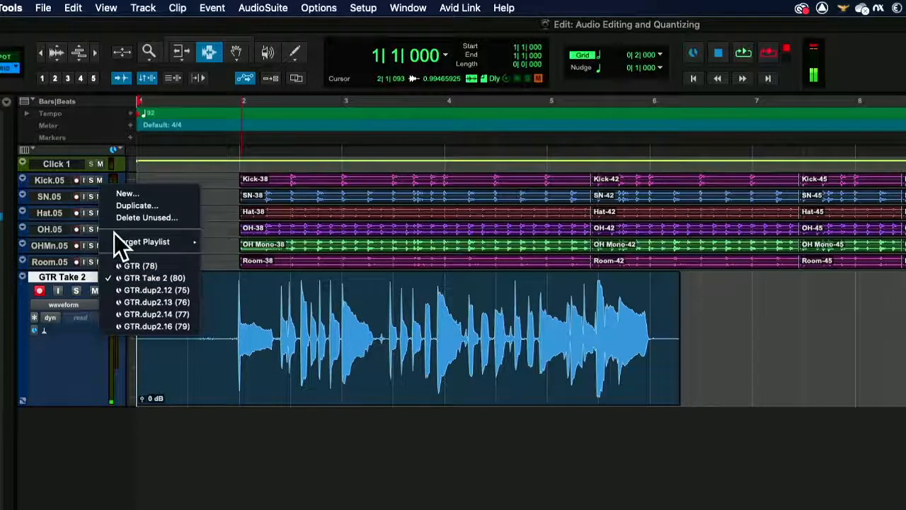
pyautogui.click(139, 195)
pyautogui.moveTo(533, 282); pyautogui.dragTo(583, 288)
pyautogui.click(583, 286)
pyautogui.write('3')
pyautogui.press('Return')
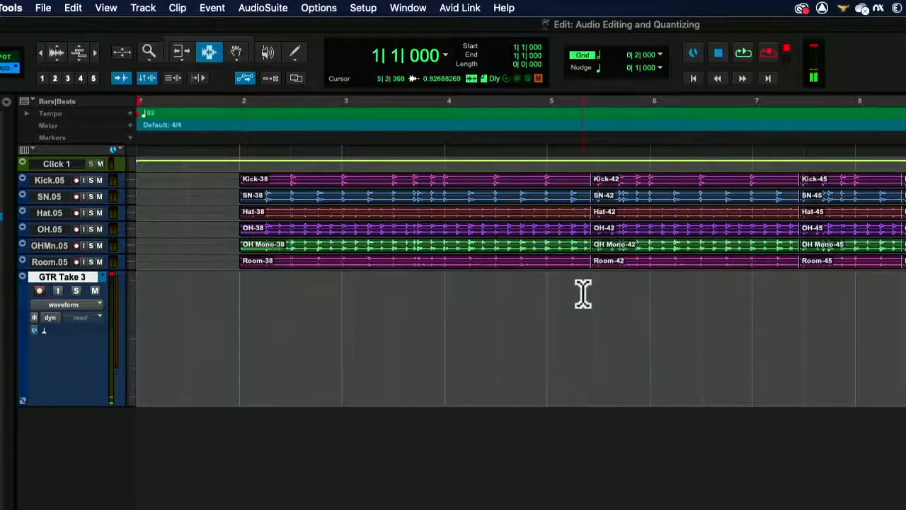
# Record a third guitar take from bar 1 to shortly past bar 6 on the GTR Take 3 playlist
pyautogui.press('super+s')
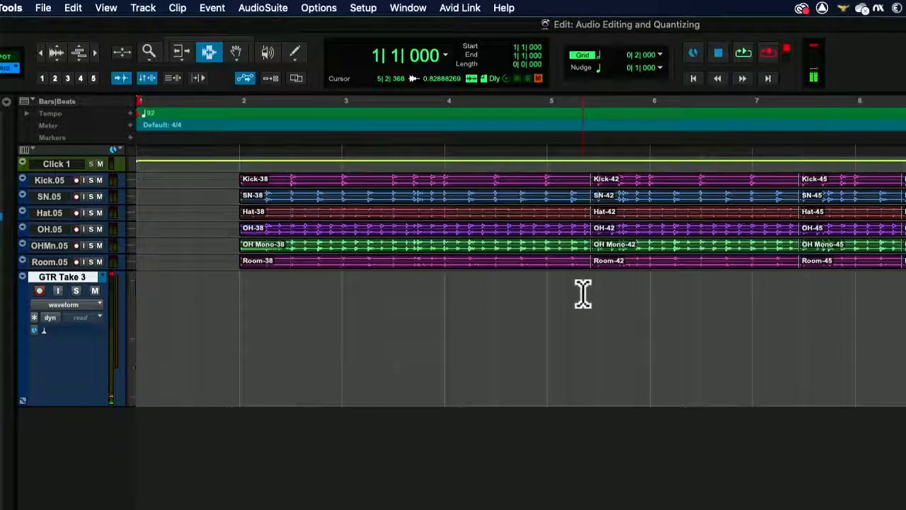
pyautogui.press('space')
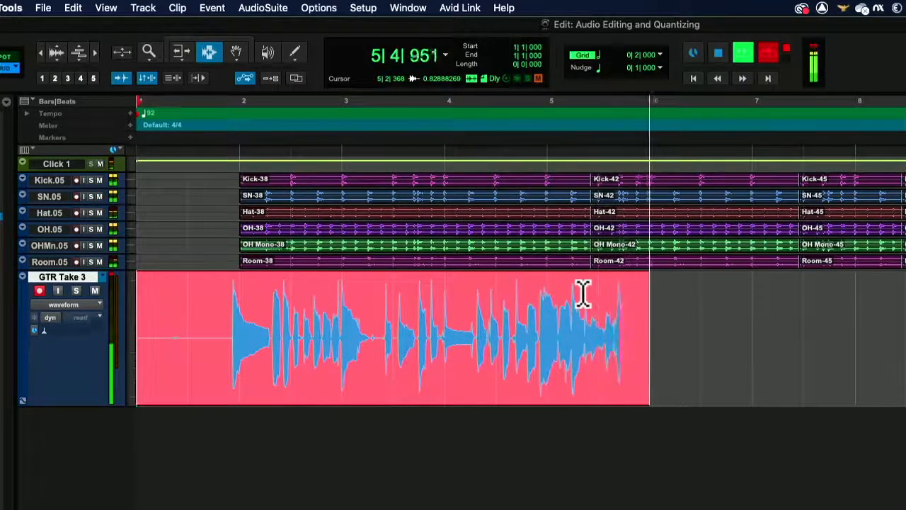
pyautogui.press('space')
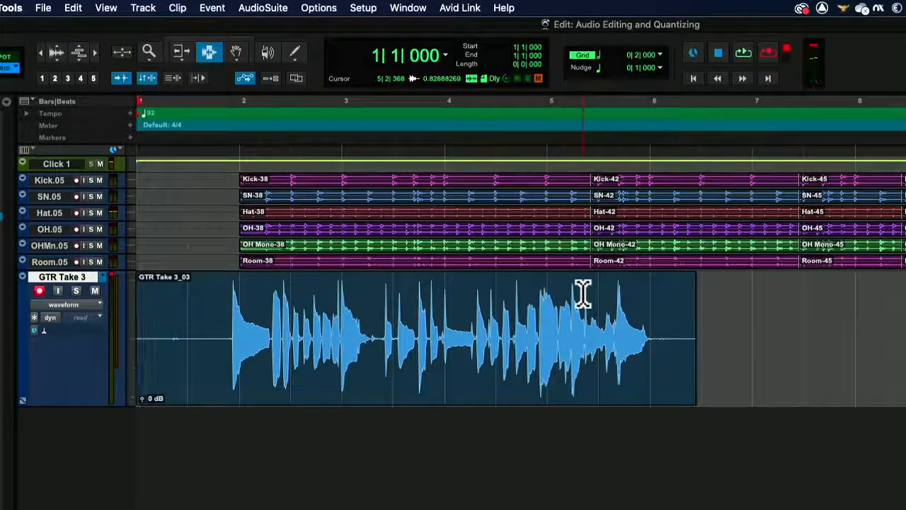
# Review the recorded takes by switching the guitar track to playlist GTR, GTR Take 2 and back to GTR Take 3
pyautogui.click(217, 335)
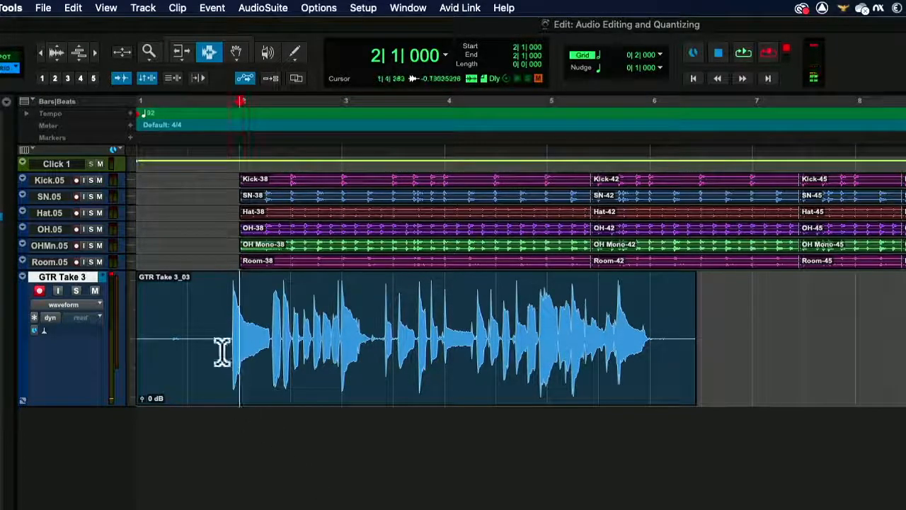
pyautogui.click(105, 277)
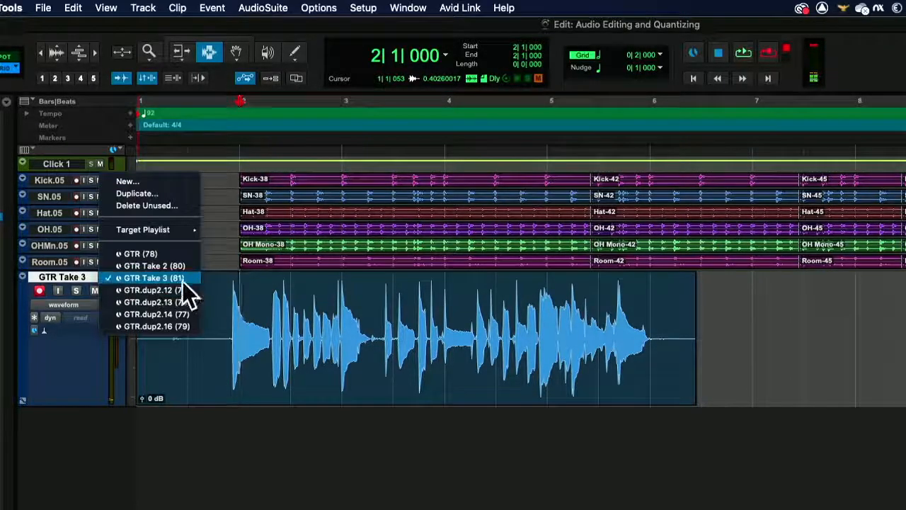
pyautogui.click(141, 255)
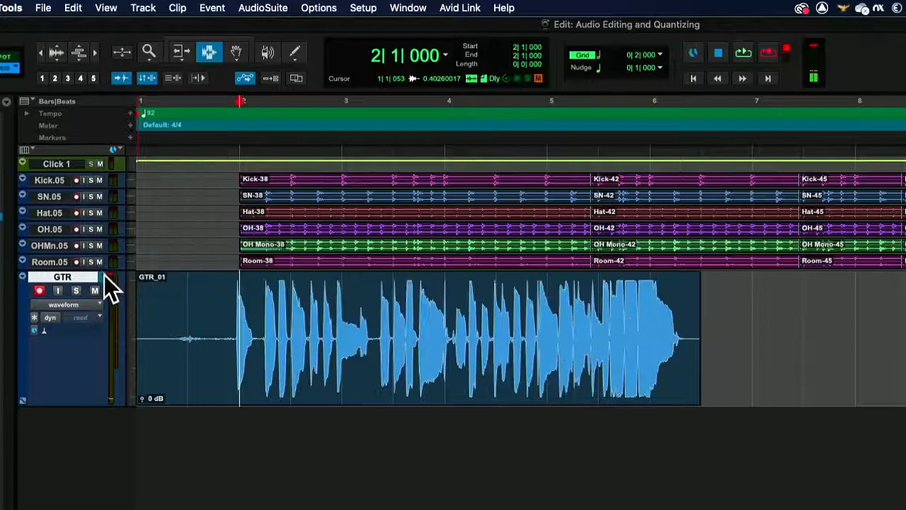
pyautogui.click(105, 276)
pyautogui.click(159, 290)
pyautogui.click(104, 277)
pyautogui.click(162, 302)
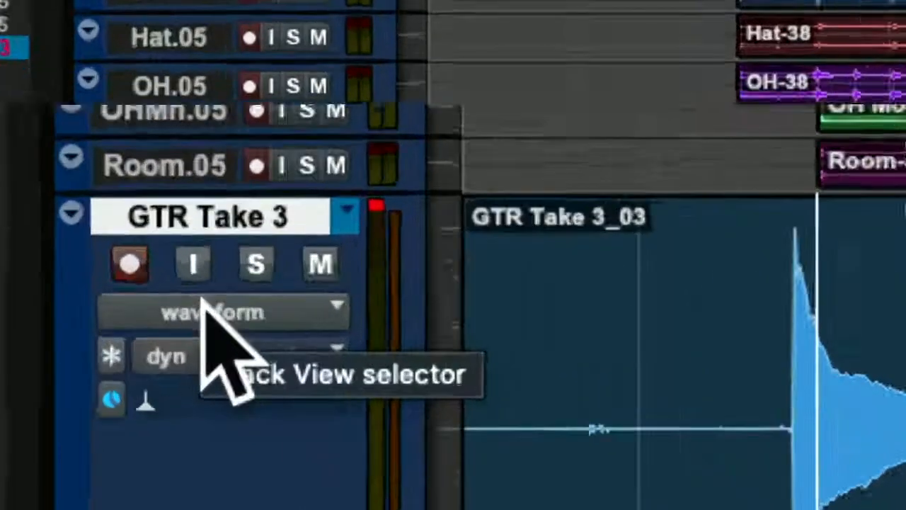
# Set the guitar track's view to playlists and switch the edit mode to Slip
pyautogui.click(67, 306)
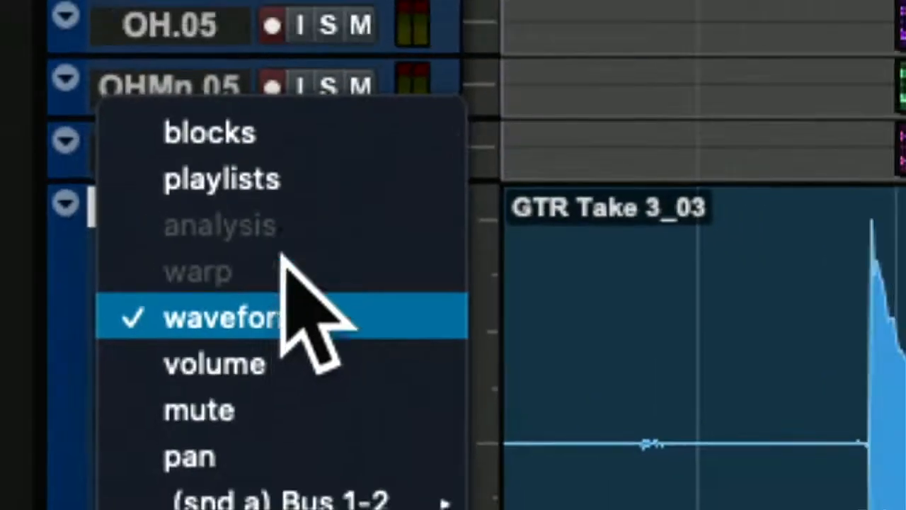
pyautogui.click(287, 165)
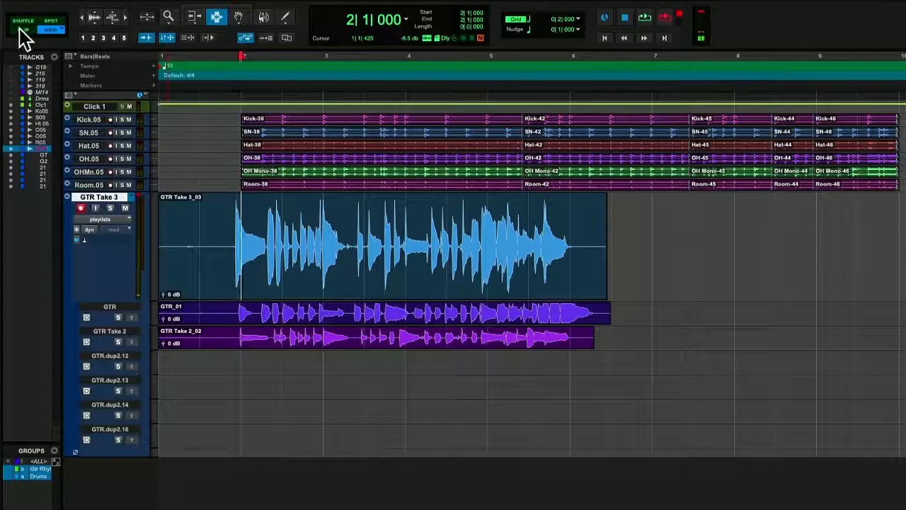
pyautogui.click(22, 30)
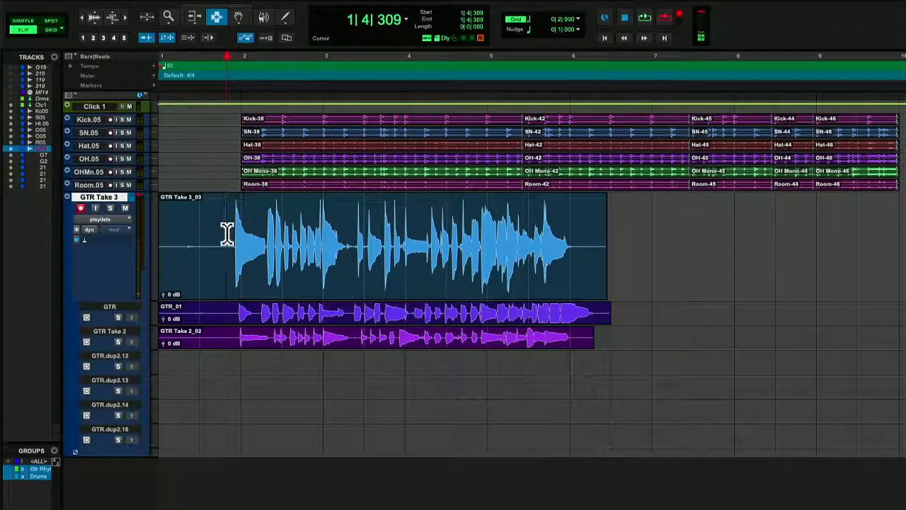
# Play GTR Take 3 from just before bar 2, switching the guitar track's input monitoring on and back off
pyautogui.press('space')
pyautogui.press('space')
pyautogui.click(97, 208)
pyautogui.press('space')
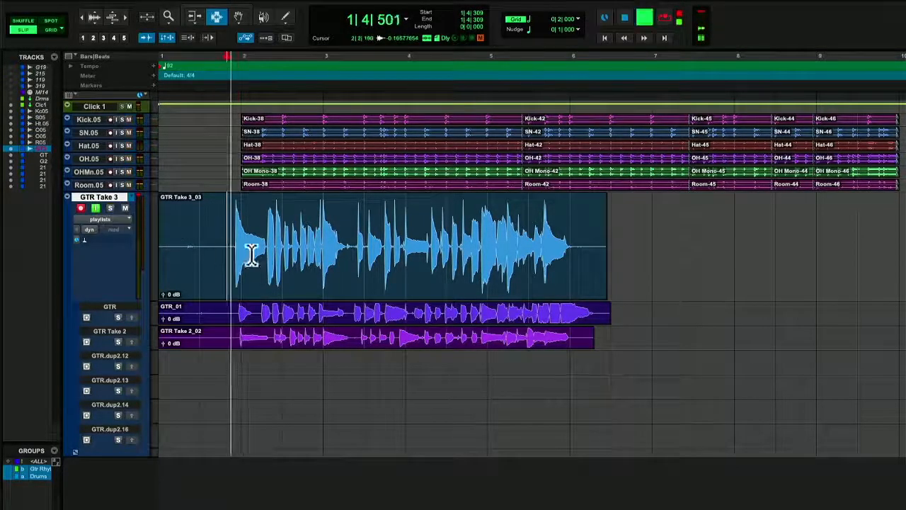
pyautogui.click(96, 207)
pyautogui.press('space')
pyautogui.press('space')
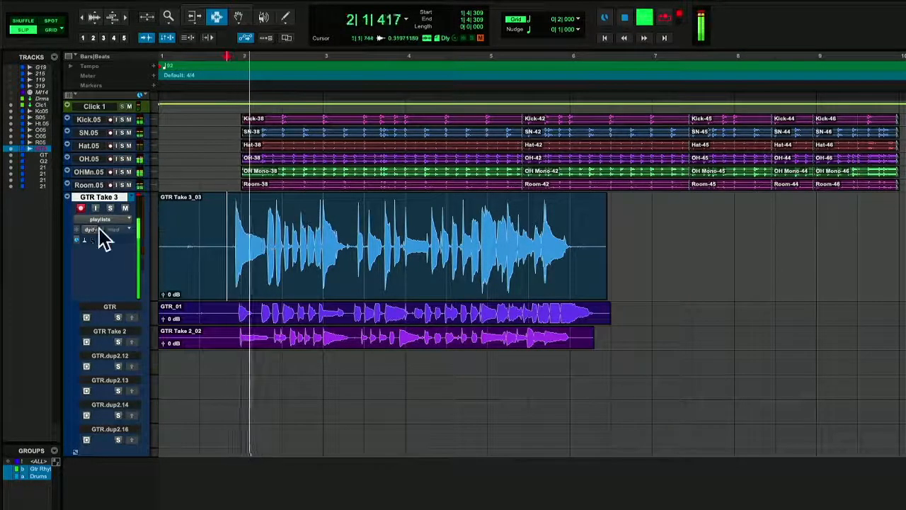
# Audition the alternate takes by soloing the GTR playlist and GTR Take 2 during playback, and stop the transport
pyautogui.click(118, 317)
pyautogui.click(117, 342)
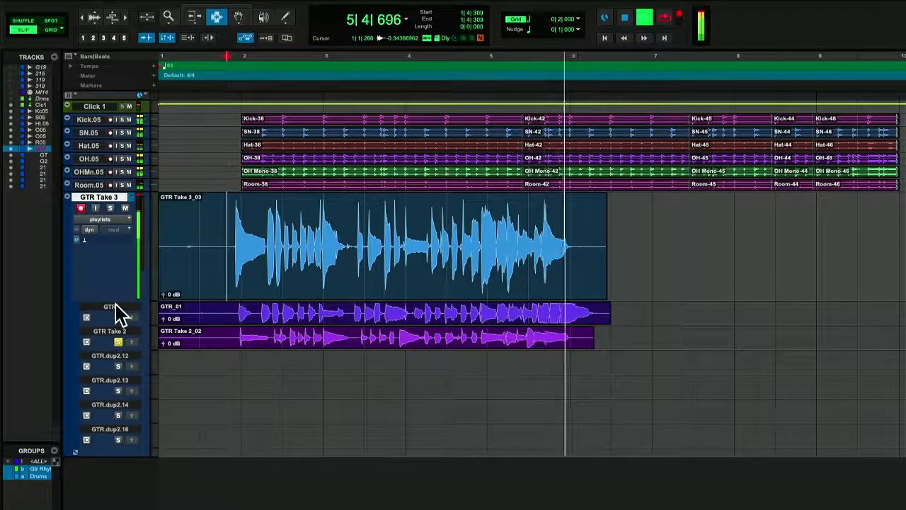
pyautogui.press('space')
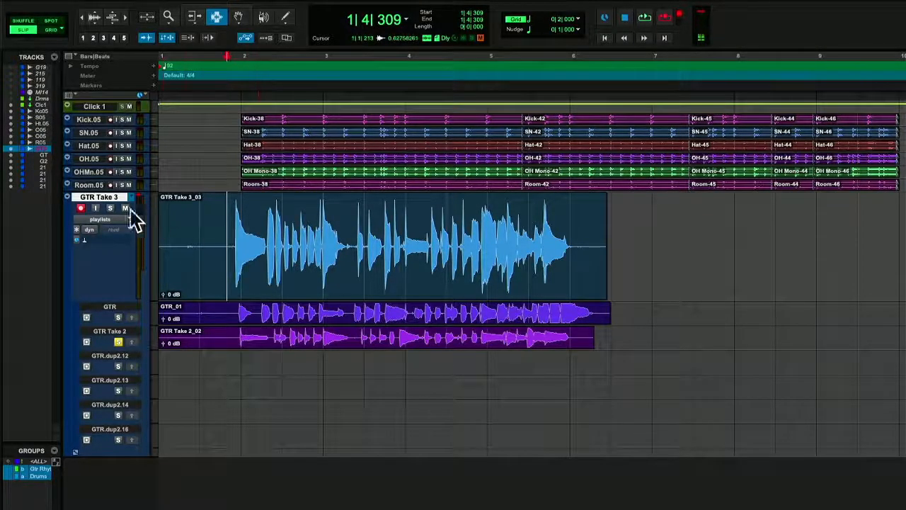
# Widen the Clips list and set the guitar track's view back to waveform
pyautogui.hscroll(2, 360, 251)
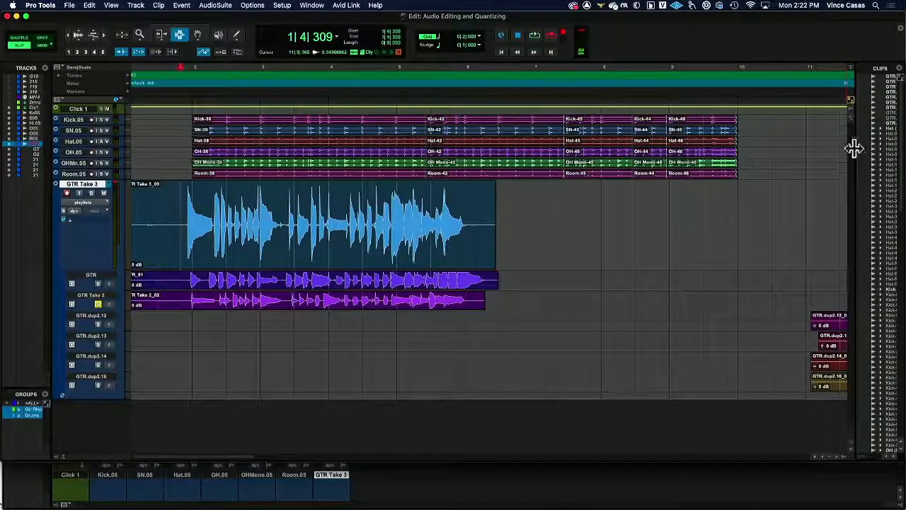
pyautogui.moveTo(855, 147); pyautogui.dragTo(670, 151)
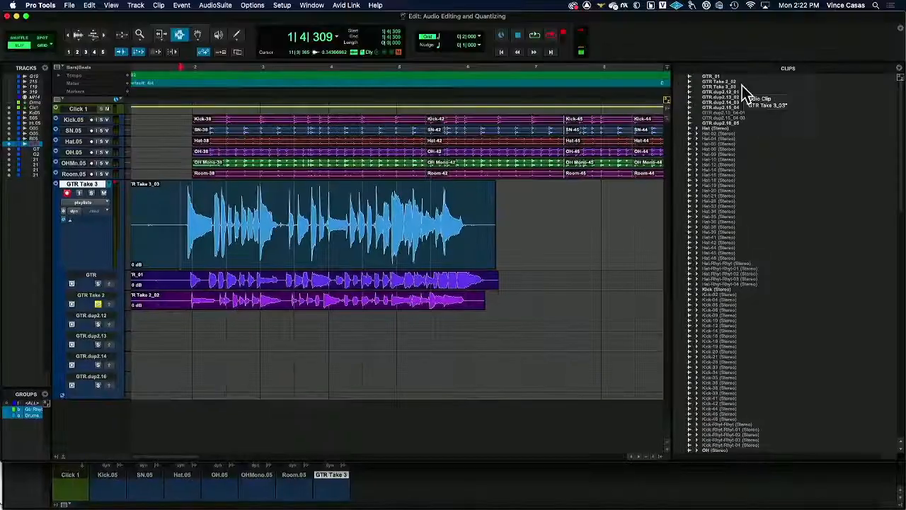
pyautogui.click(82, 205)
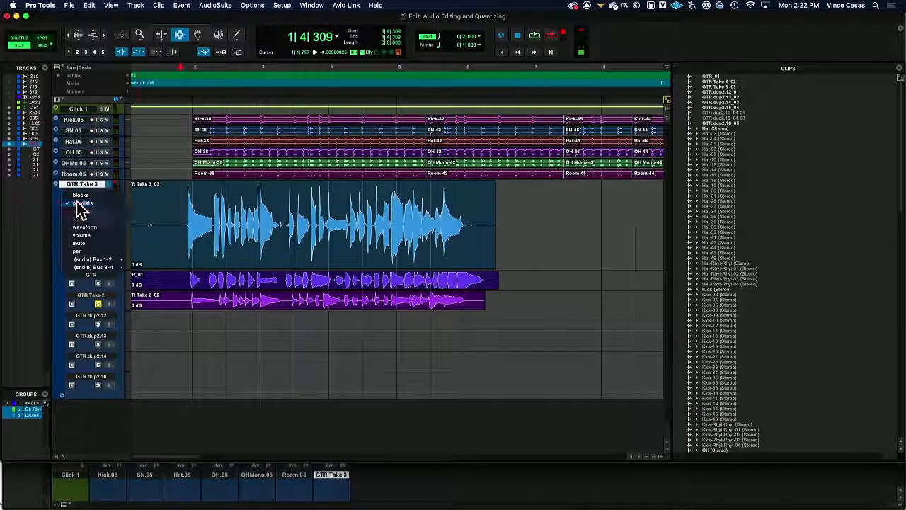
pyautogui.click(106, 237)
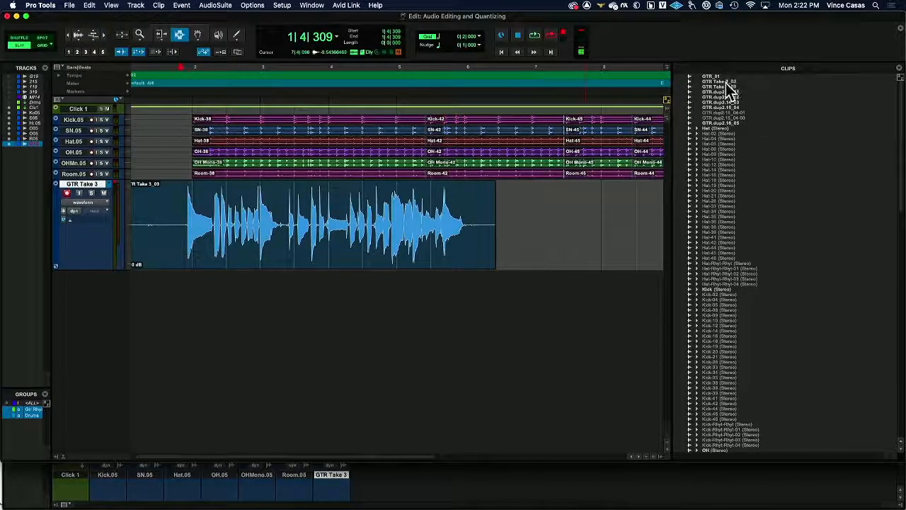
# Try placing the GTR Take 3_03 clip from the Clips list after the existing guitar clip, and undo the placement
pyautogui.moveTo(730, 87); pyautogui.dragTo(501, 225)
pyautogui.press('super+z')
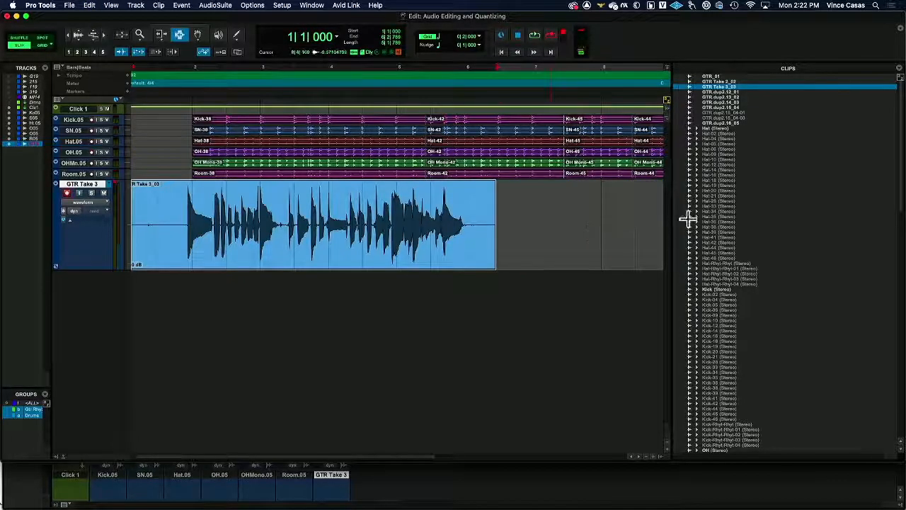